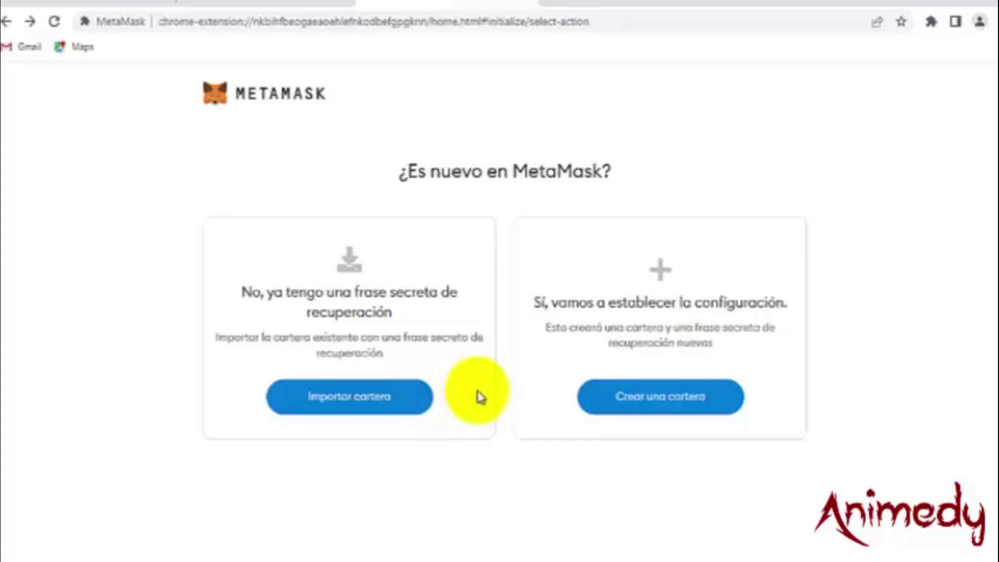
# Start a new wallet with 'Crear una cartera' and scroll through the 'Ayúdenos a mejorar MetaMask' page
pyautogui.click(668, 404)
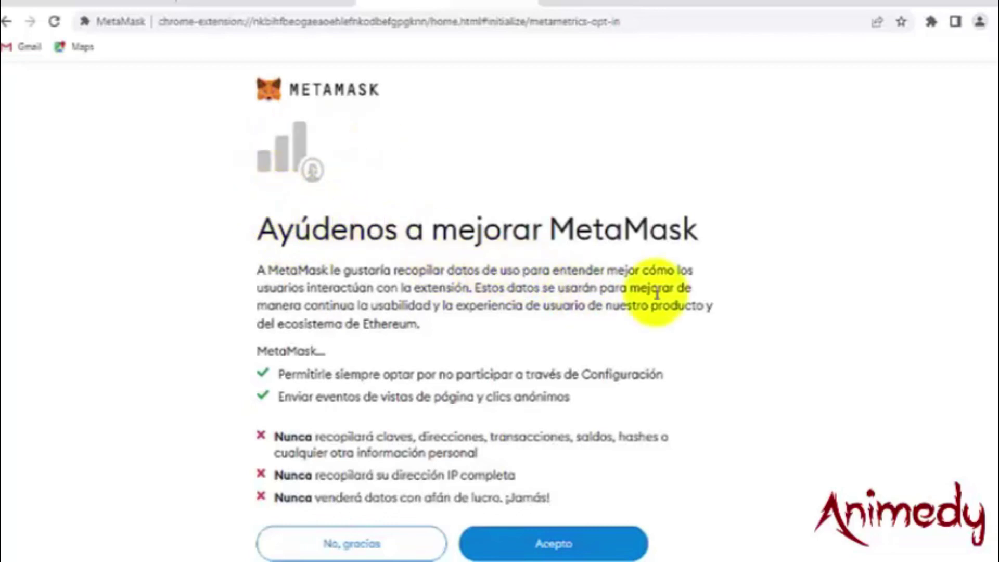
pyautogui.scroll(-2, 995, 469)
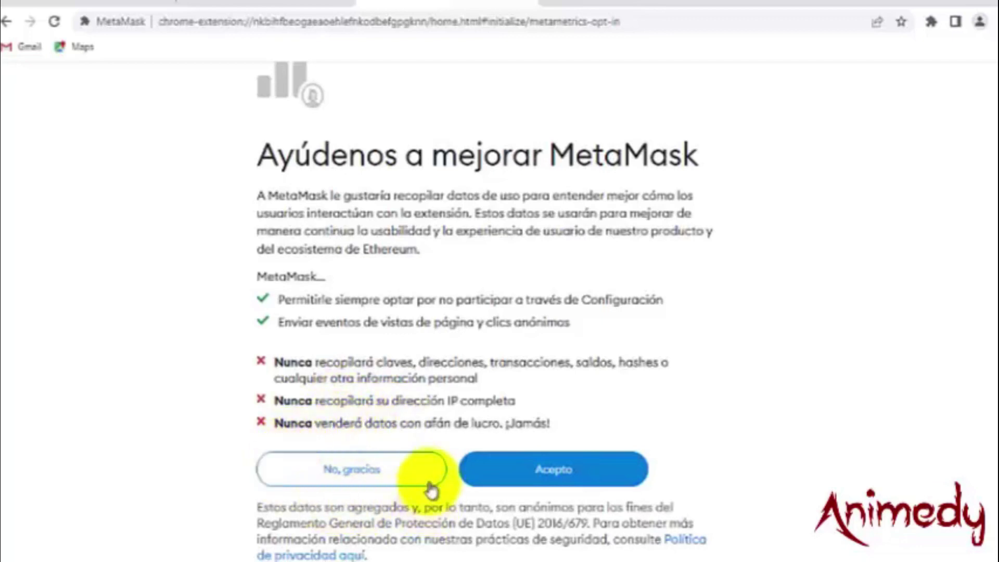
# Decline sharing usage data with 'No, gracias' and enter the new wallet password
pyautogui.click(352, 483)
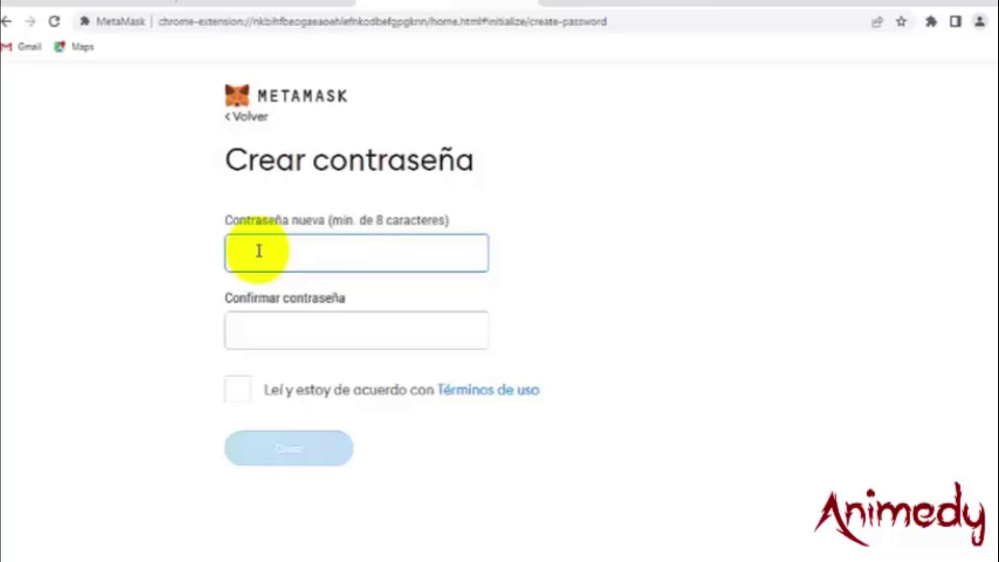
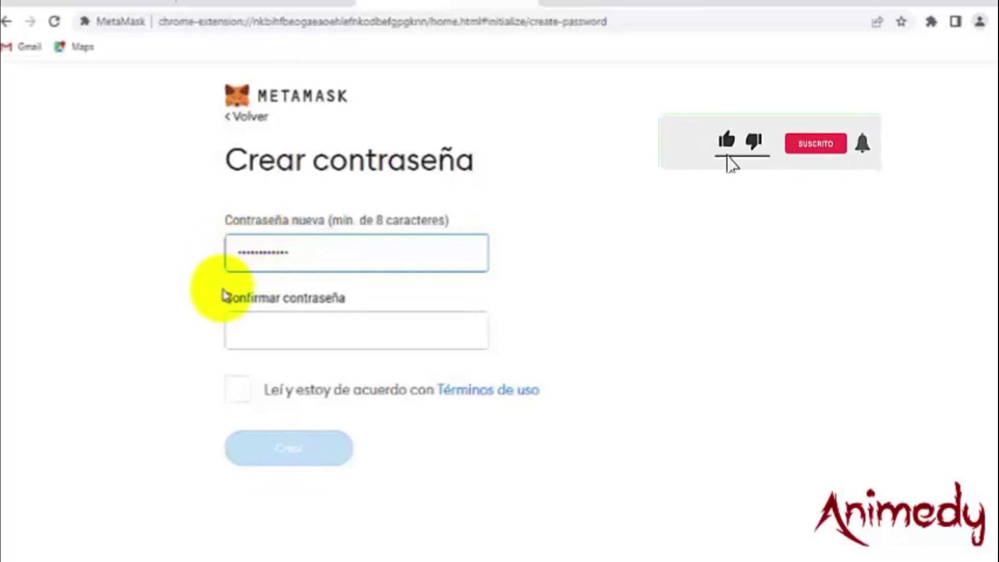
pyautogui.click(265, 327)
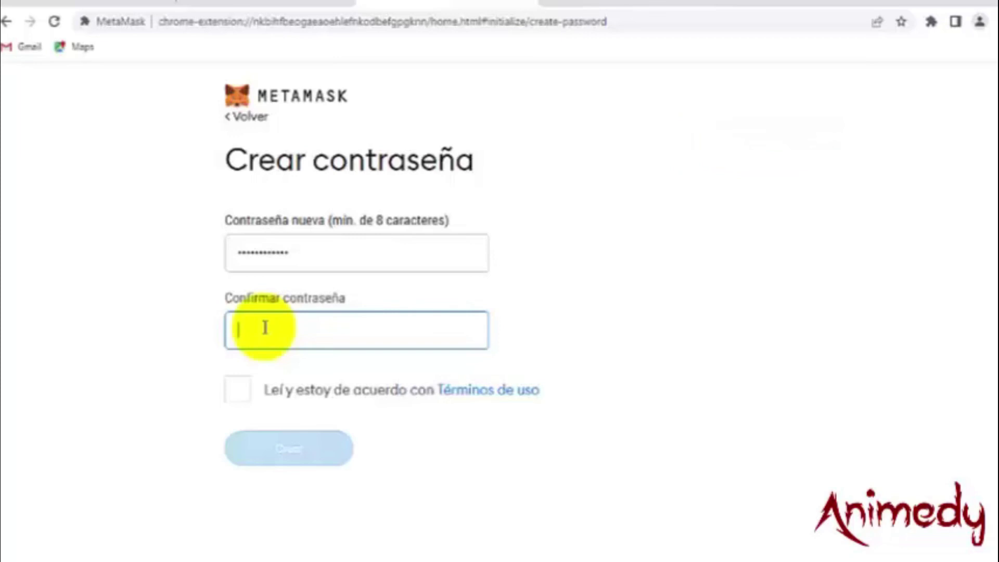
# Paste the password into the confirmation field, accept the Términos de uso, and create the wallet
pyautogui.write('a')
pyautogui.hotkey('ctrl', 'v')
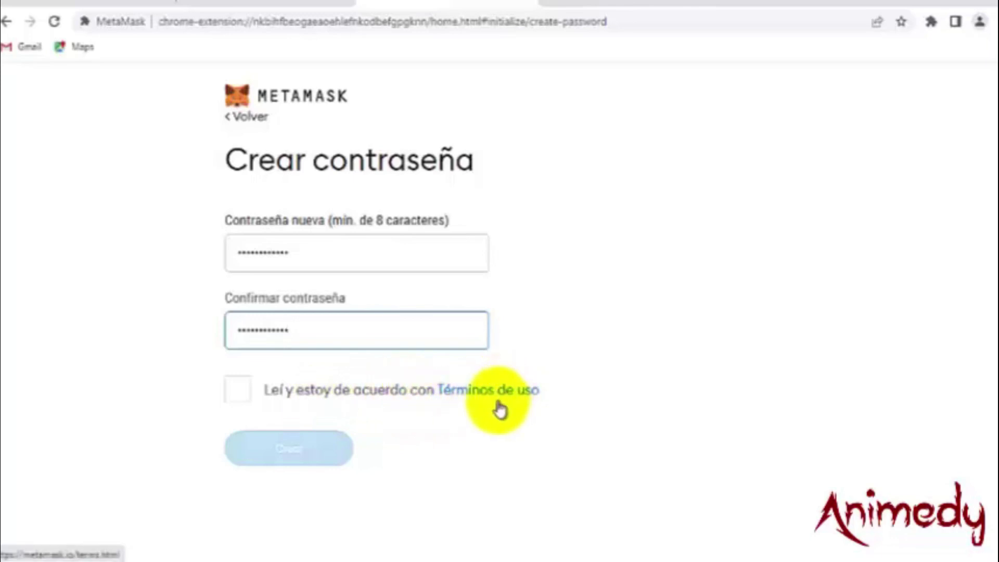
pyautogui.click(240, 393)
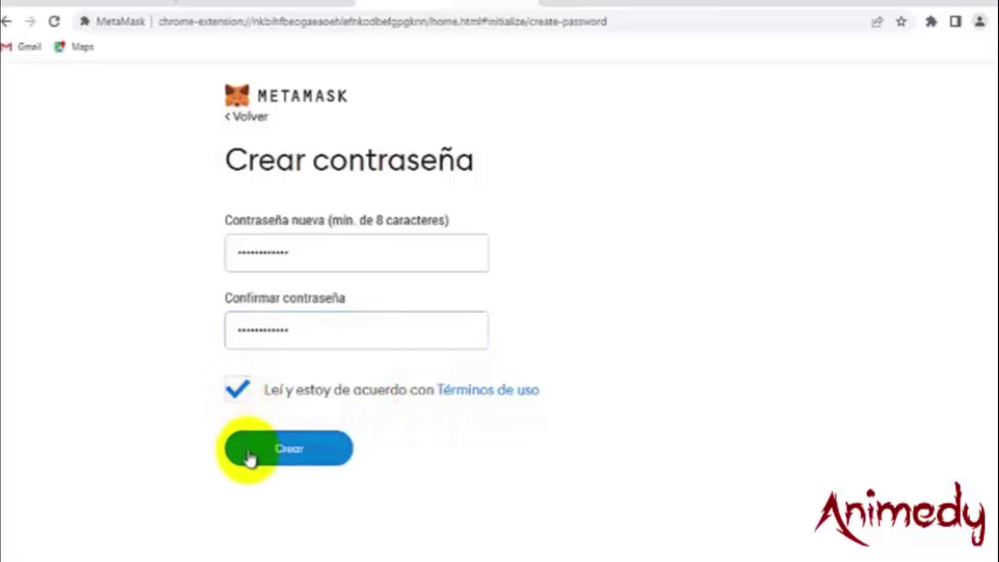
pyautogui.click(297, 461)
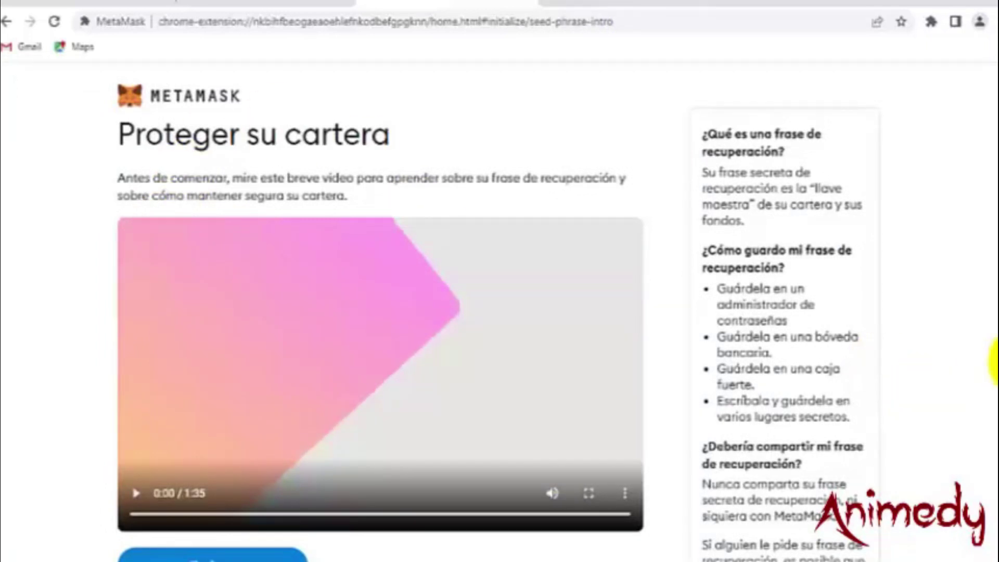
# Skip the 'Proteger su cartera' video and continue with Siguiente to the Secret Recovery Phrase page
pyautogui.scroll(-2, 995, 358)
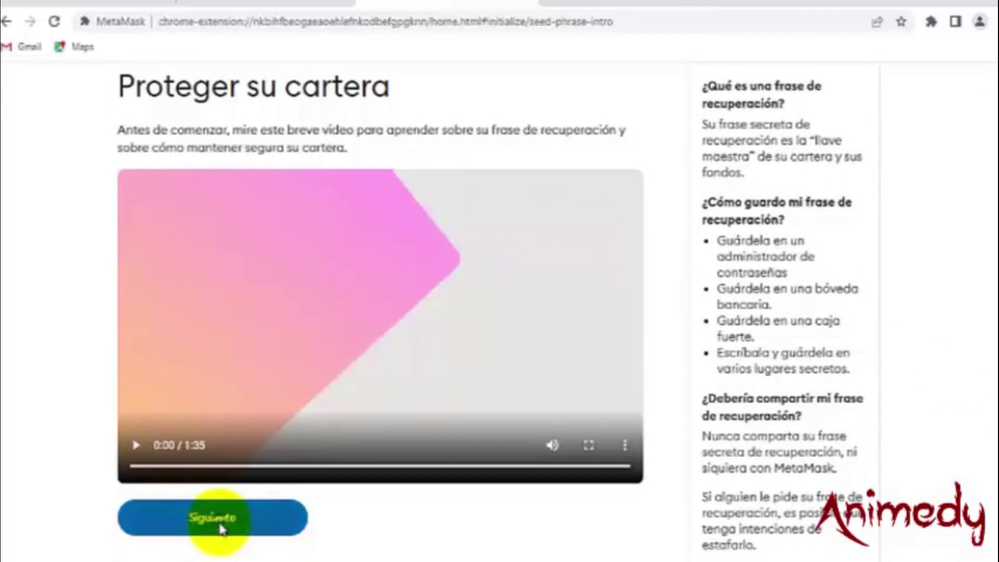
pyautogui.click(219, 524)
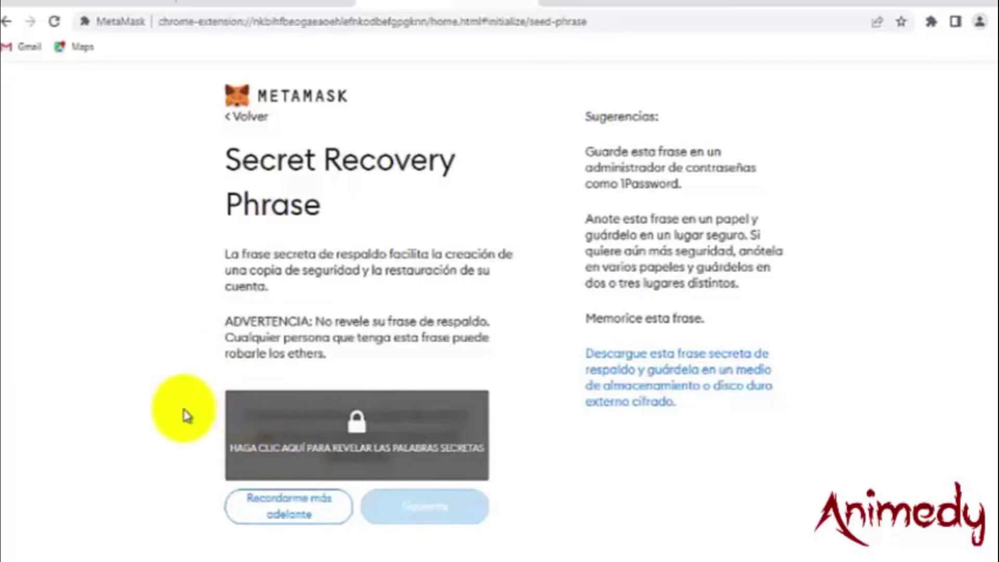
# Unlock the twelve secret recovery words, then continue to the phrase confirmation page
pyautogui.click(359, 431)
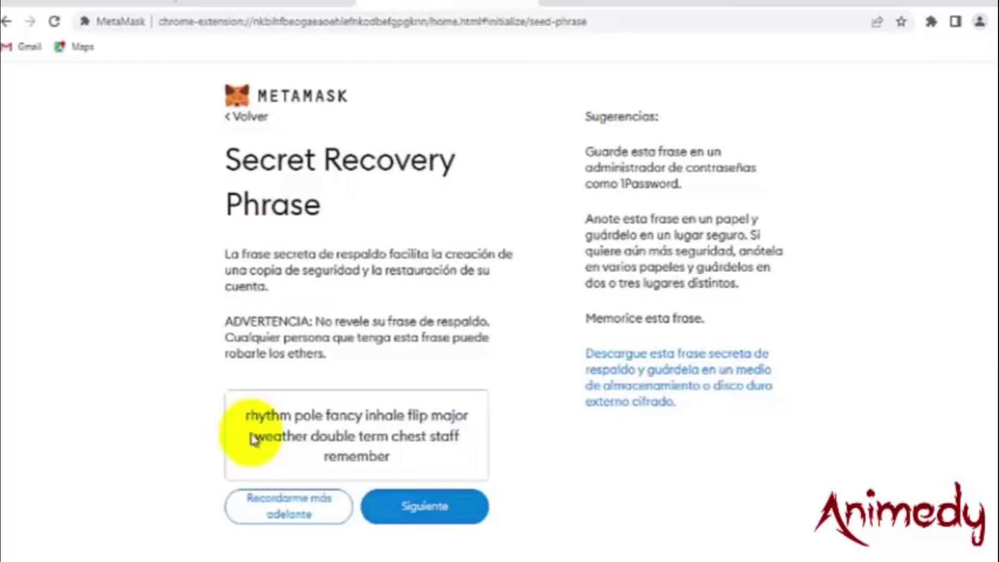
pyautogui.click(436, 511)
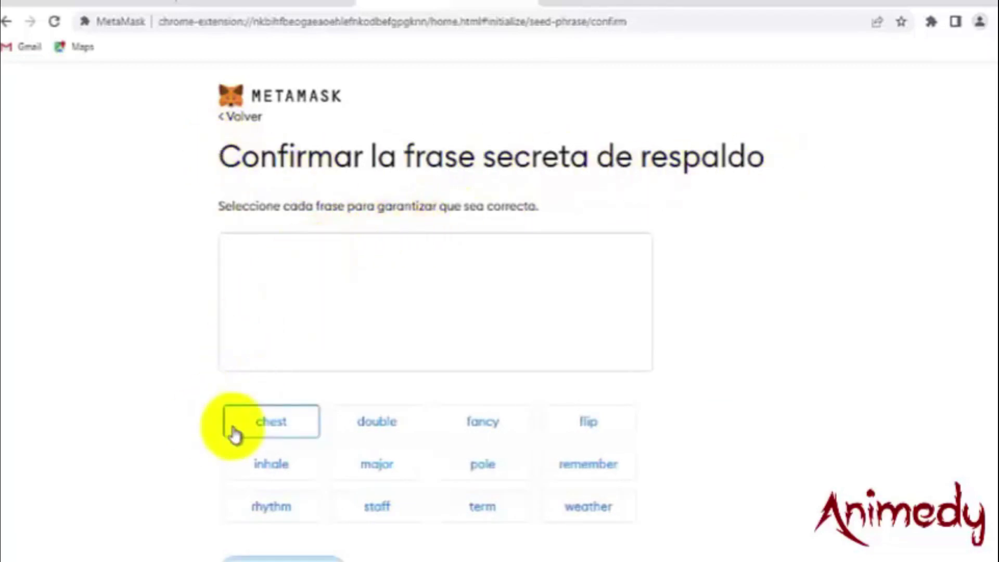
# Fill in the missing recovery words in their original order and submit with Confirmar
pyautogui.click(271, 508)
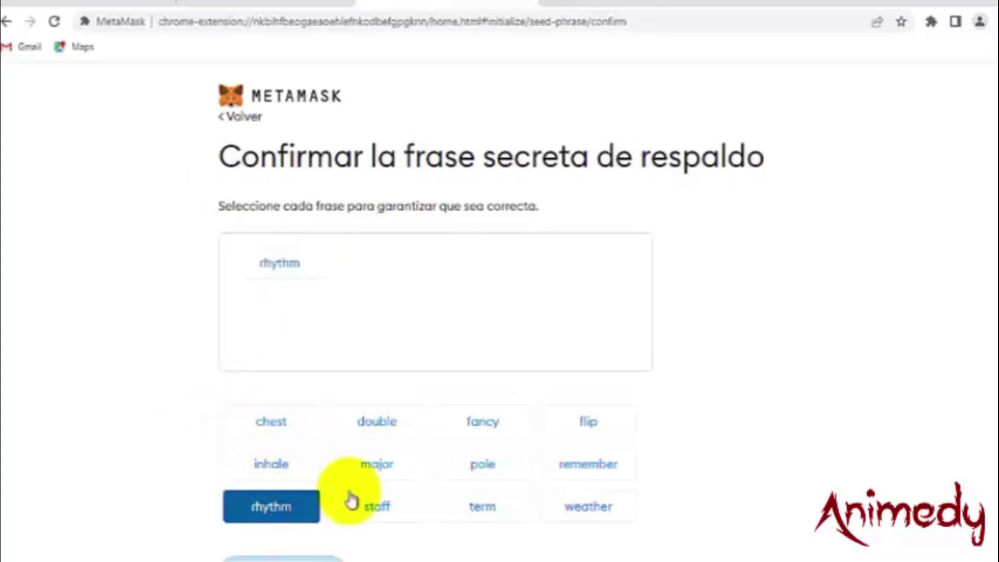
pyautogui.click(492, 478)
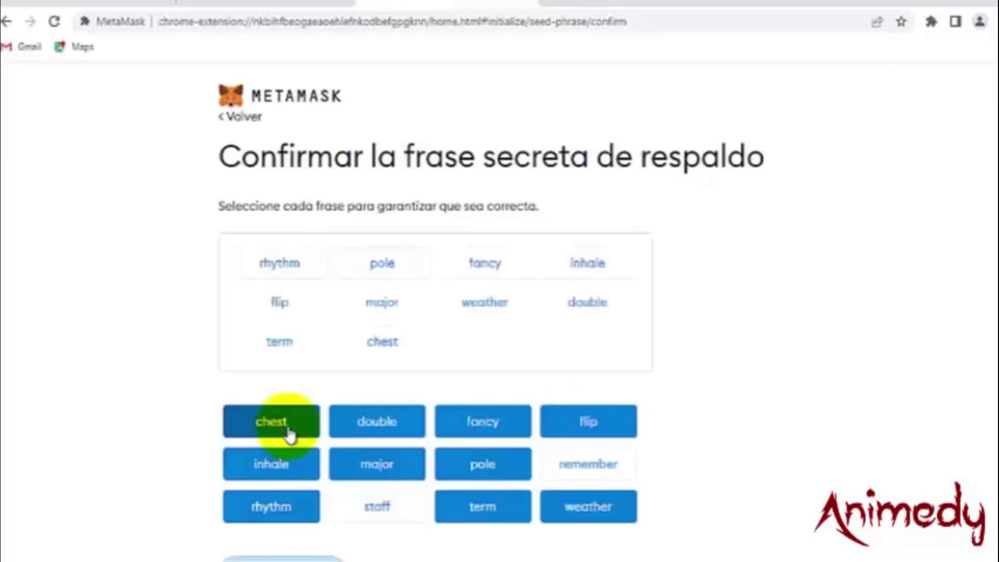
pyautogui.click(387, 509)
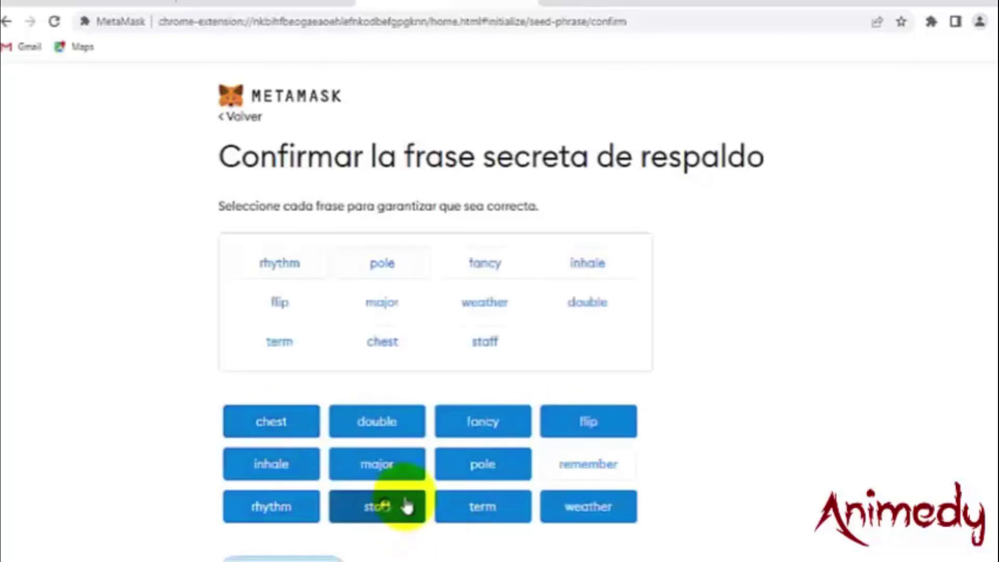
pyautogui.click(597, 466)
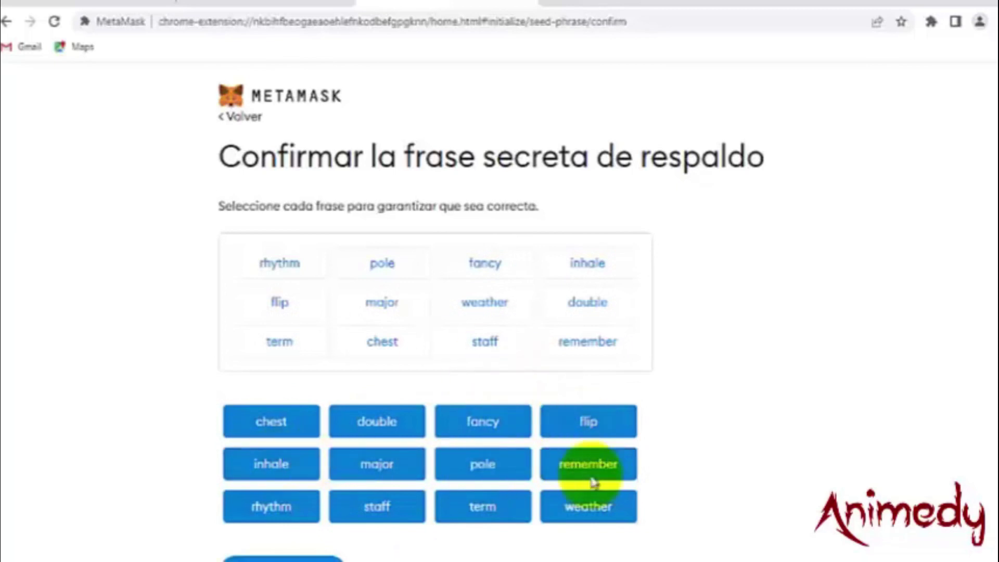
pyautogui.scroll(-1, 457, 552)
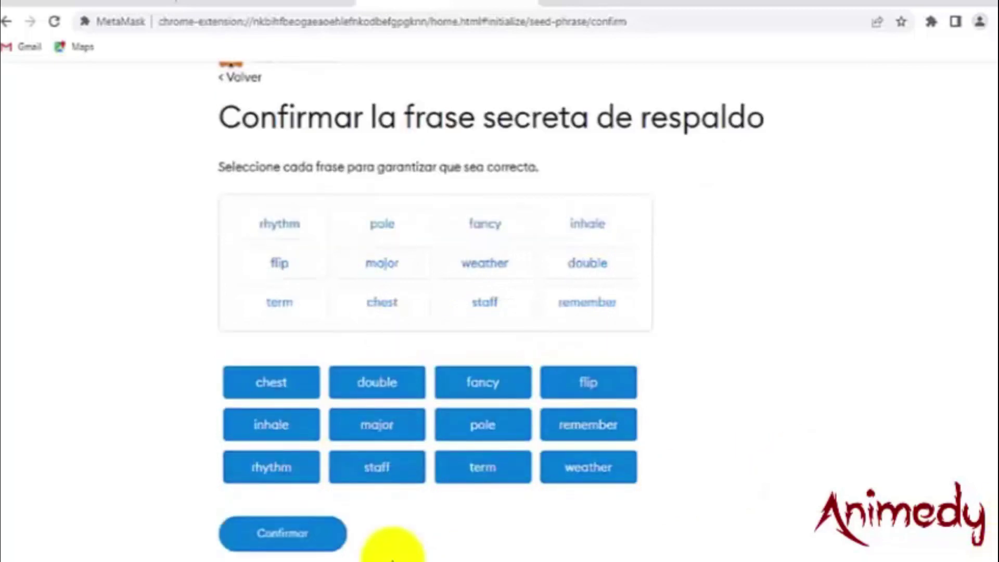
pyautogui.click(288, 544)
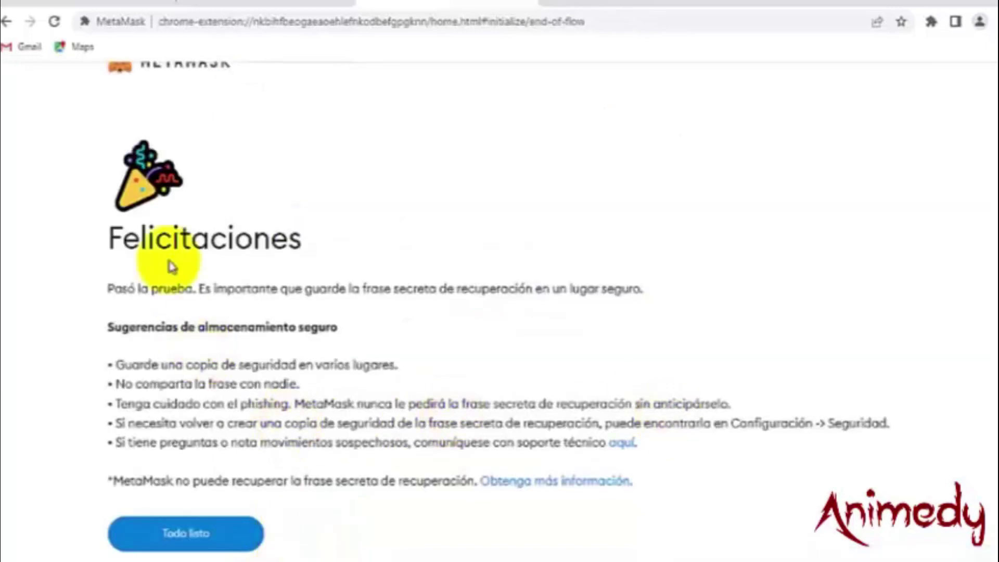
# Finish setup with 'Todo listo' to open Account 1 showing 0 ETH on Red principal de Ethereum
pyautogui.click(229, 546)
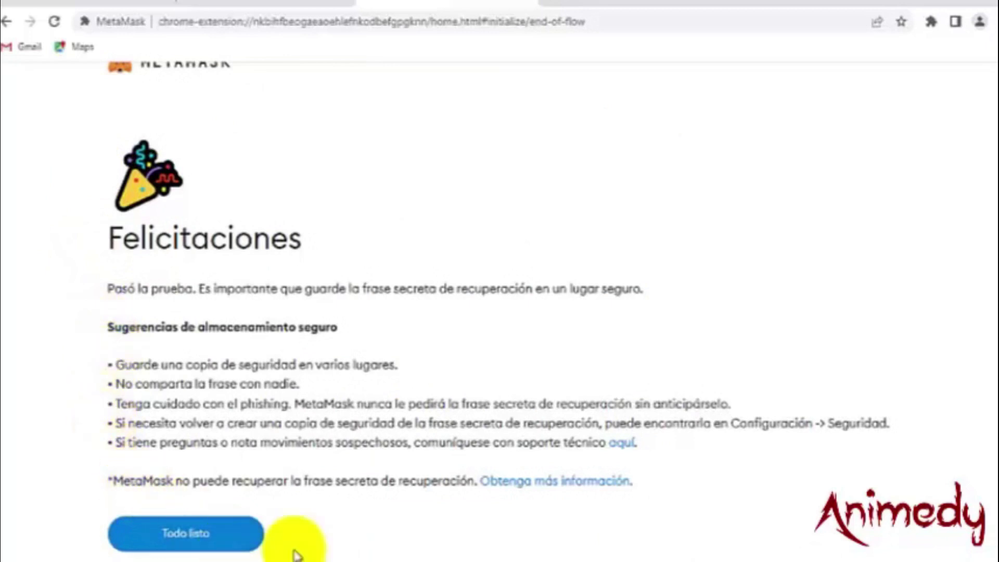
pyautogui.click(192, 547)
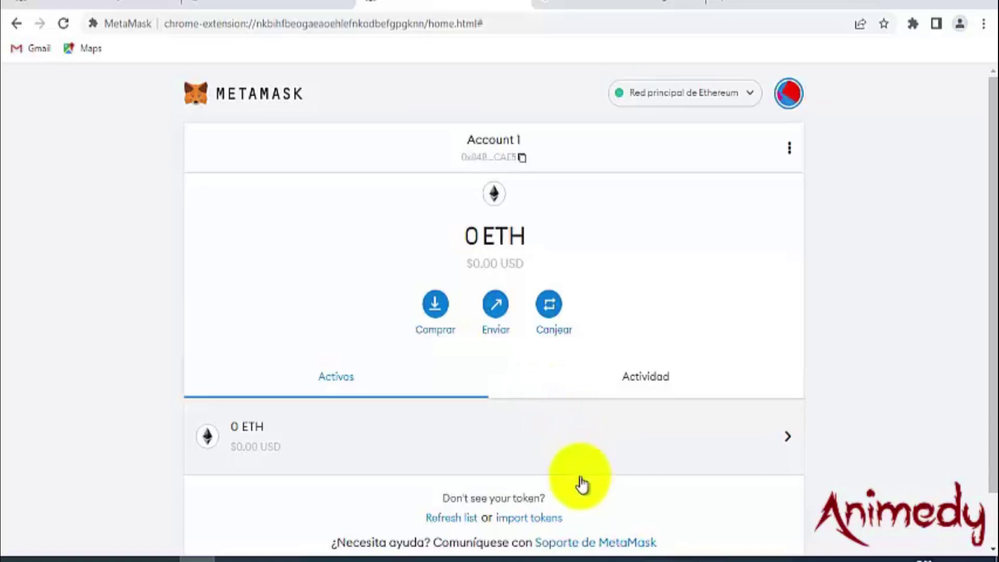
# Search import tokens for 'bnb', select Binance Coin (BNB), and proceed to the import confirmation
pyautogui.click(527, 521)
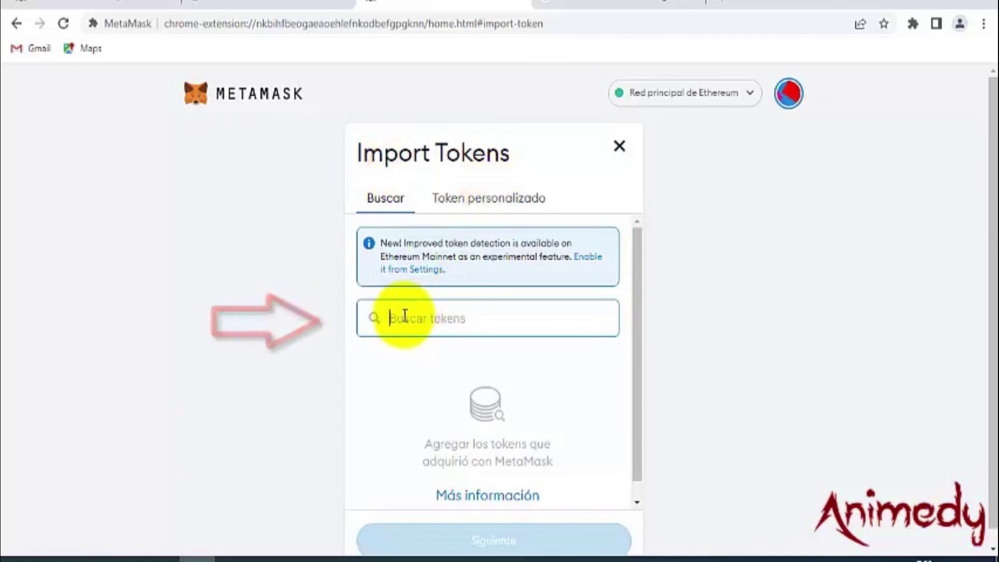
pyautogui.write('bn')
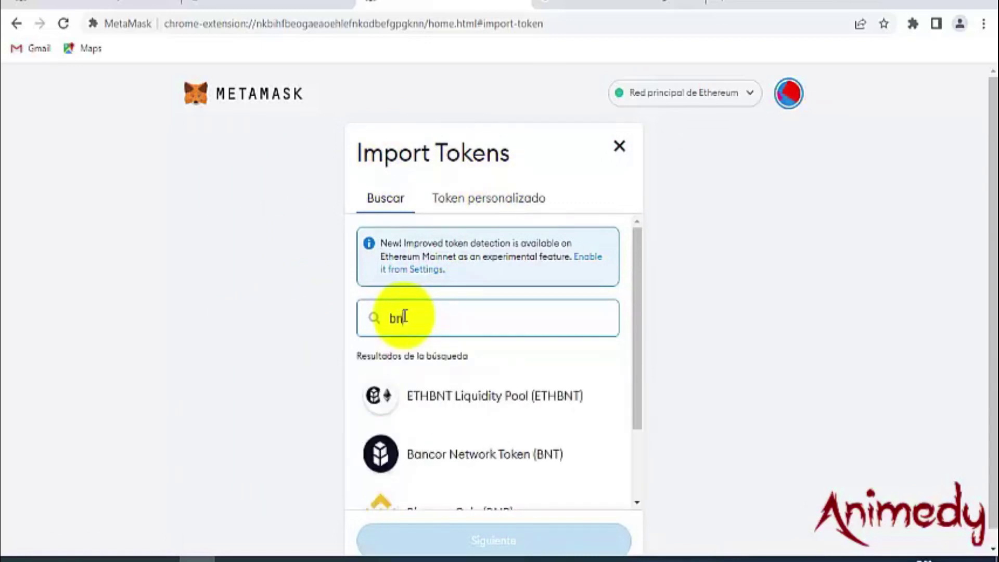
pyautogui.write('b')
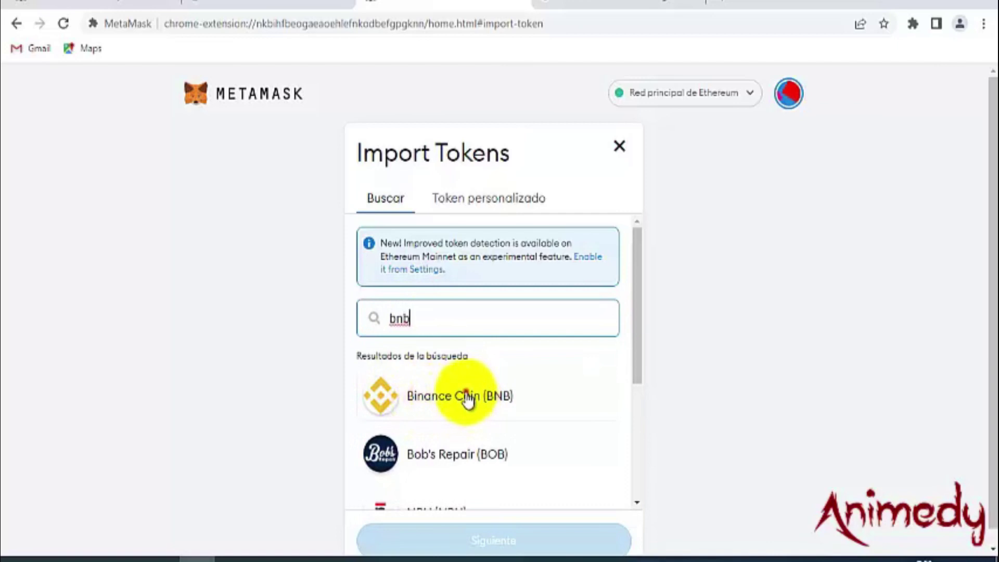
pyautogui.click(467, 397)
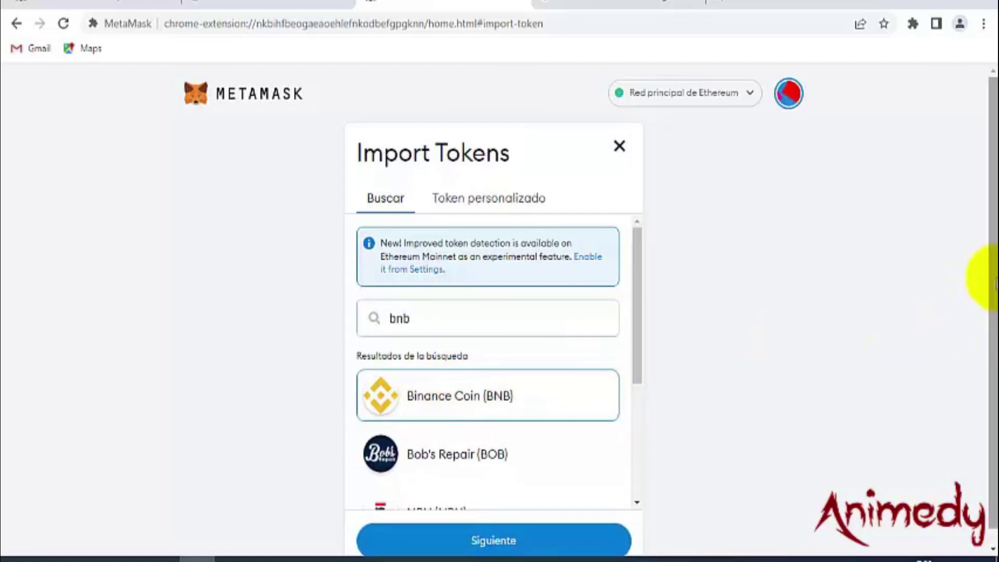
pyautogui.scroll(-1, 982, 312)
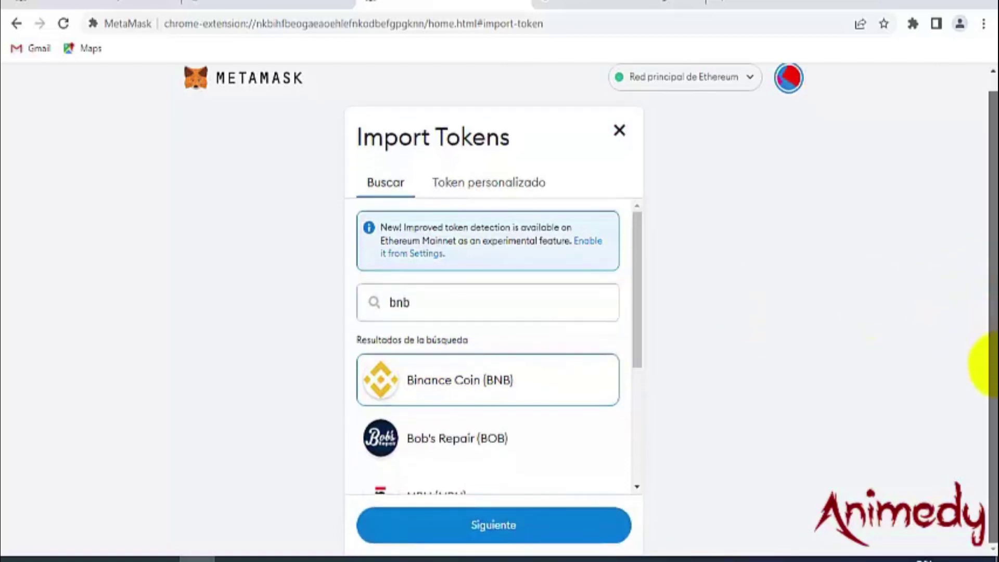
pyautogui.click(495, 530)
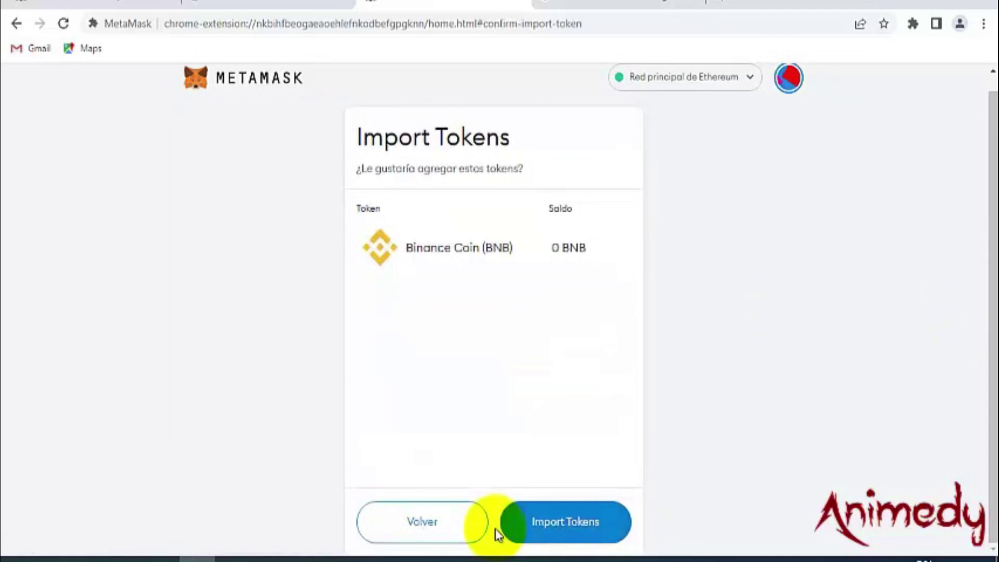
# Import the BNB token and return to Account 1's Activos list showing 0 BNB
pyautogui.click(572, 526)
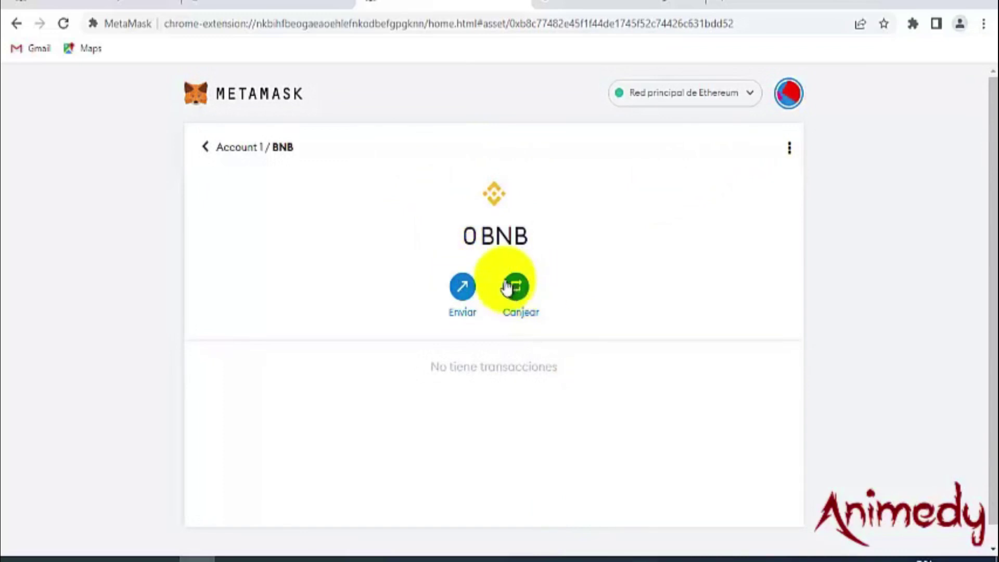
pyautogui.click(238, 149)
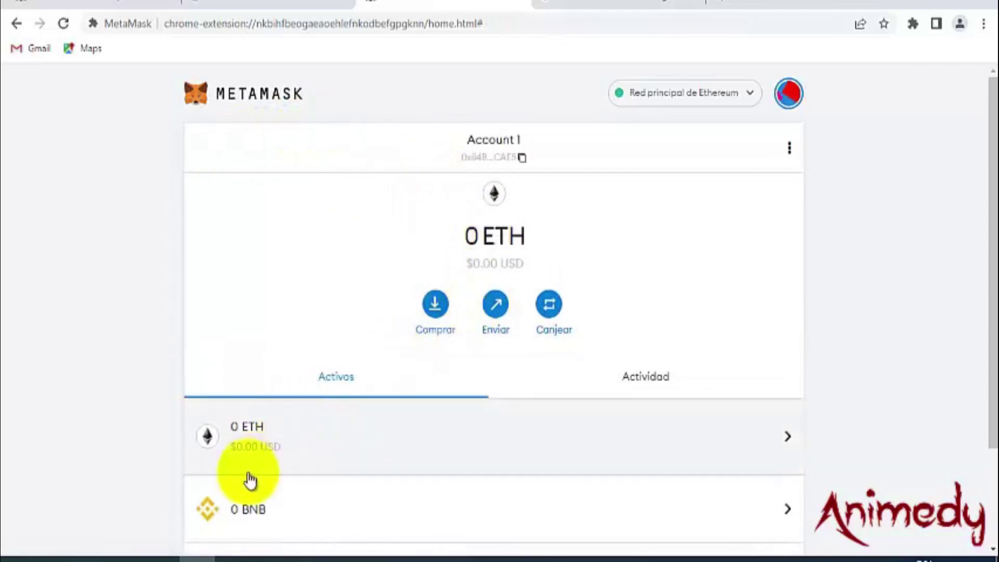
pyautogui.moveTo(245, 509)
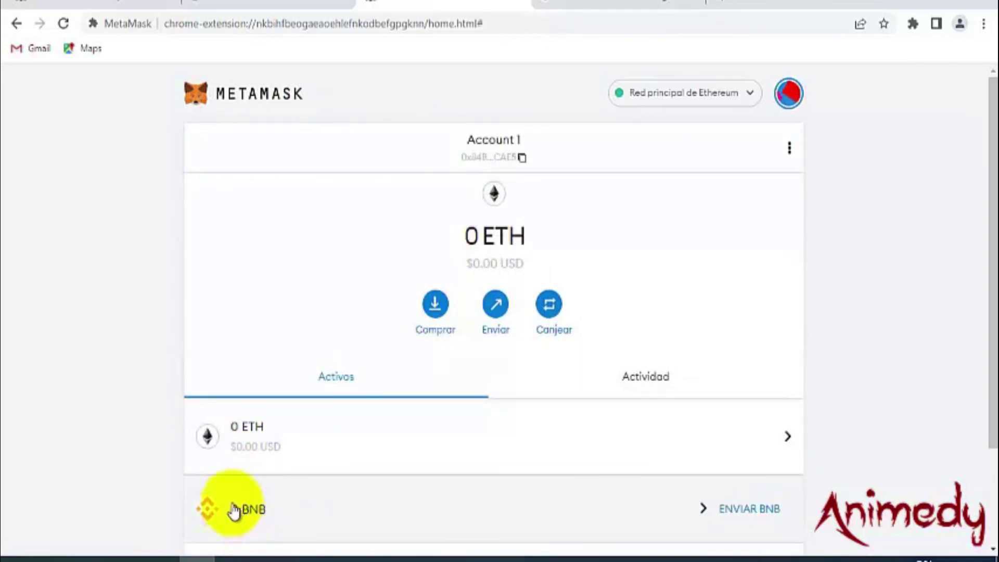